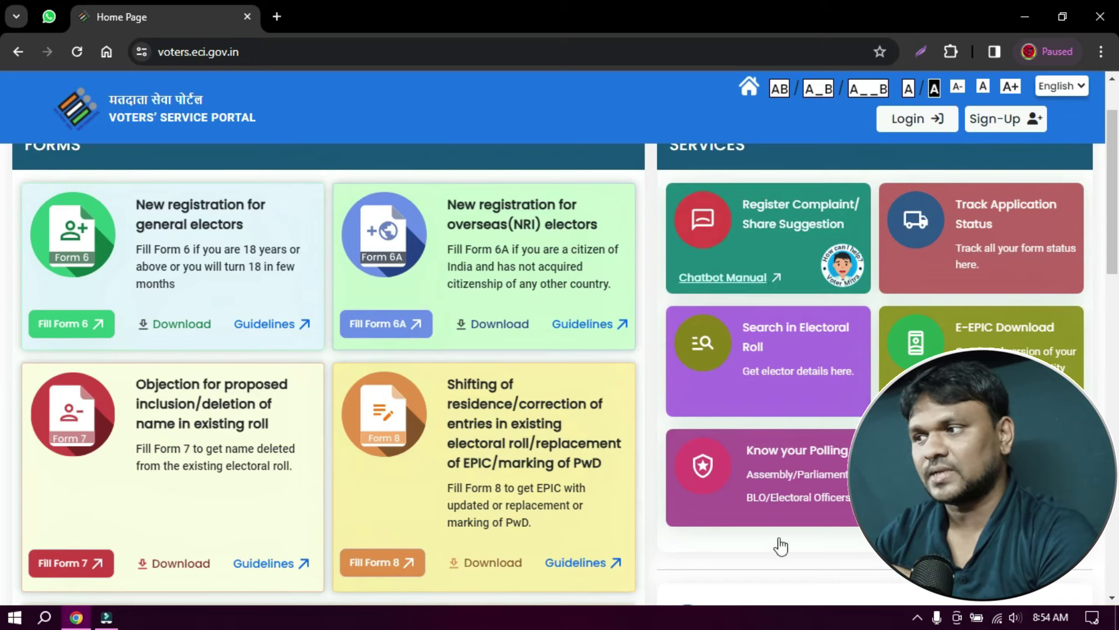
{"action": "left_click", "coordinate": [786, 469]}
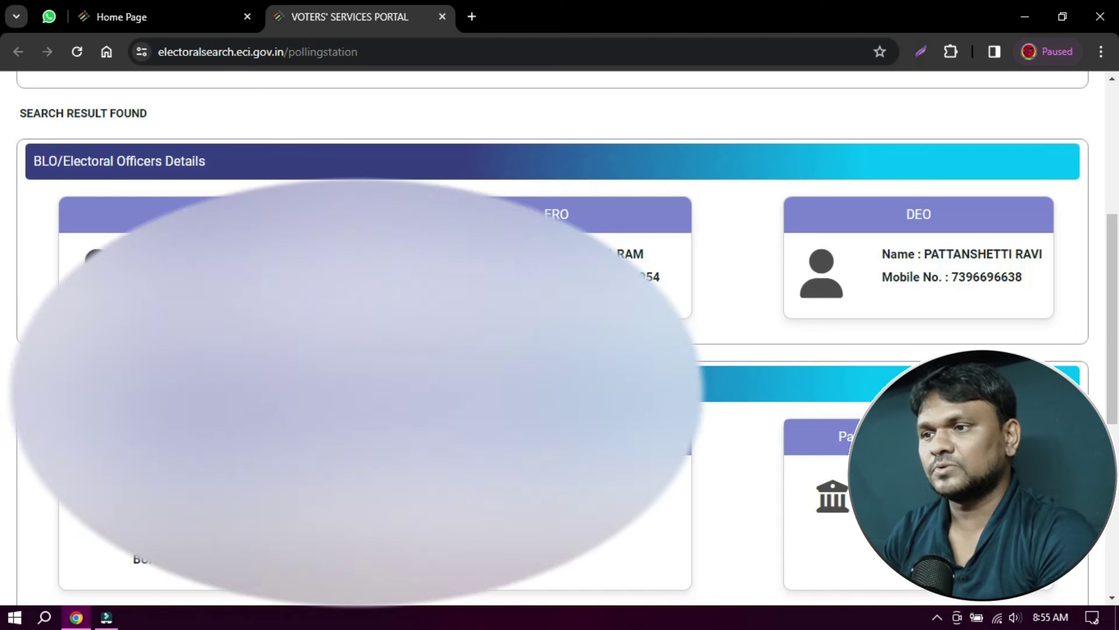
{"action": "scroll", "coordinate": [551, 338], "scroll_direction": "down", "scroll_amount": 2}
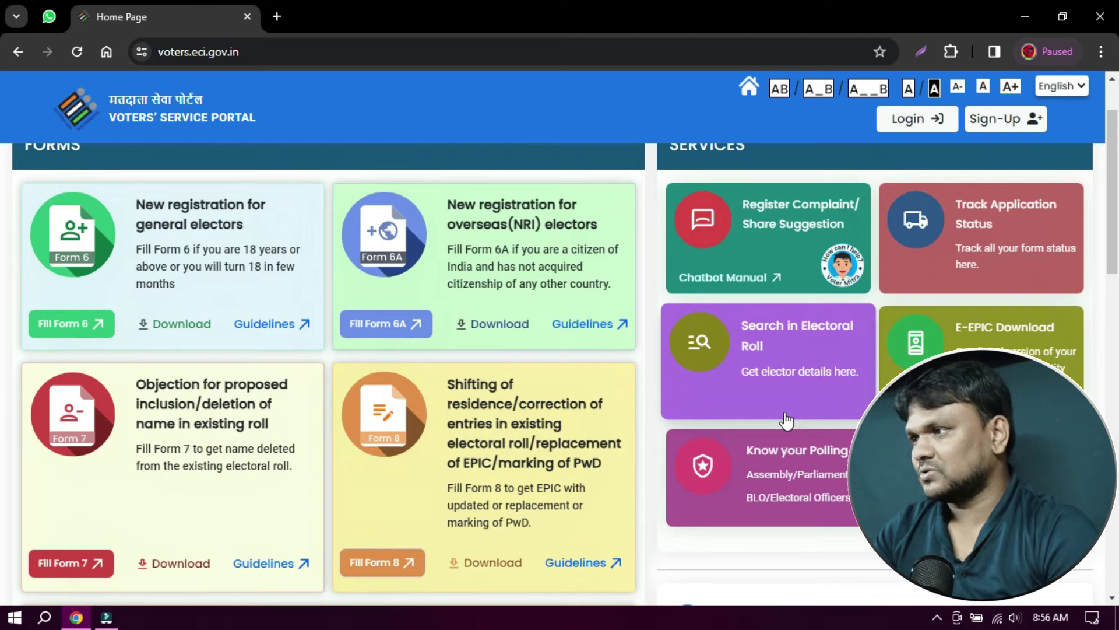
- Back out of the sign-up page and sign in through the portal Login page
{"action": "left_click", "coordinate": [1000, 122]}
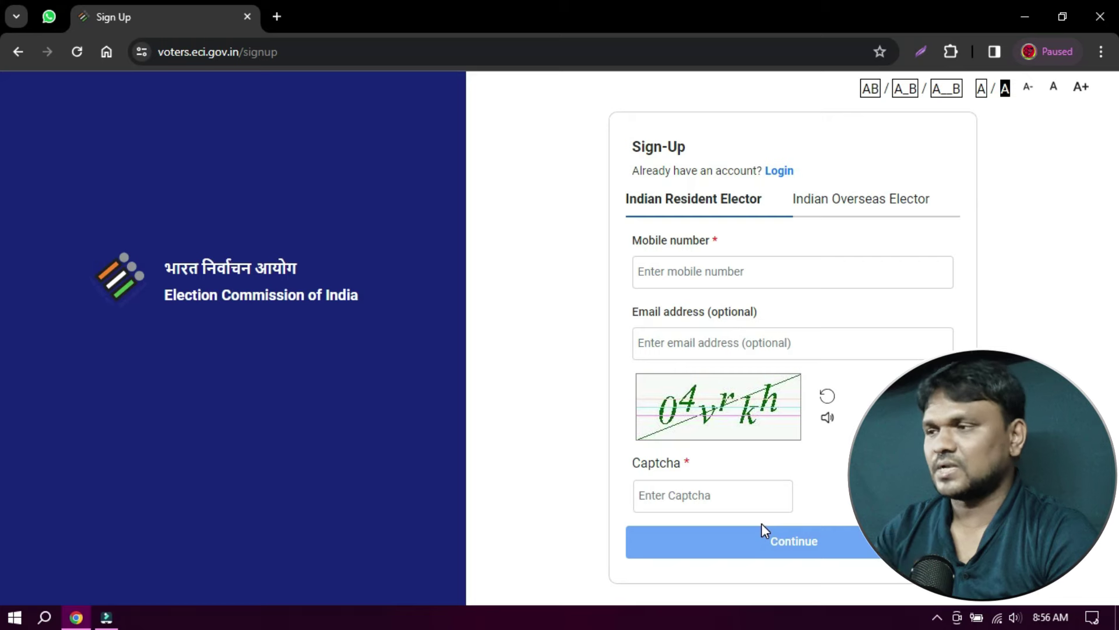
{"action": "left_click", "coordinate": [19, 51]}
{"action": "left_click", "coordinate": [933, 124]}
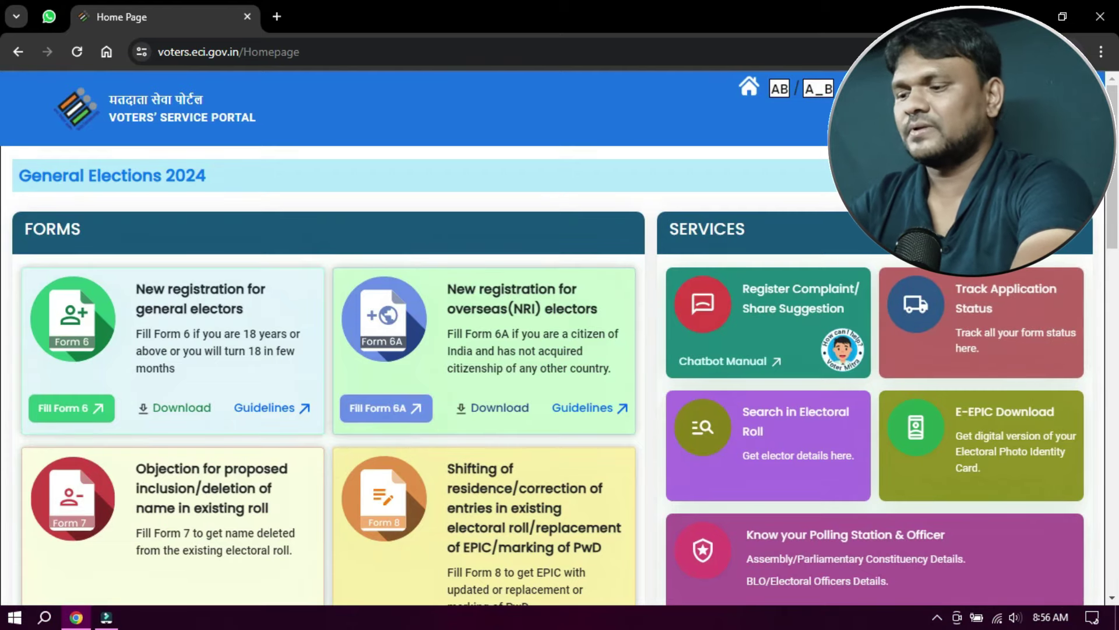
- Start Fill Form 8 from the homepage card and apply for another elector
{"action": "scroll", "coordinate": [440, 333], "scroll_direction": "down", "scroll_amount": 3}
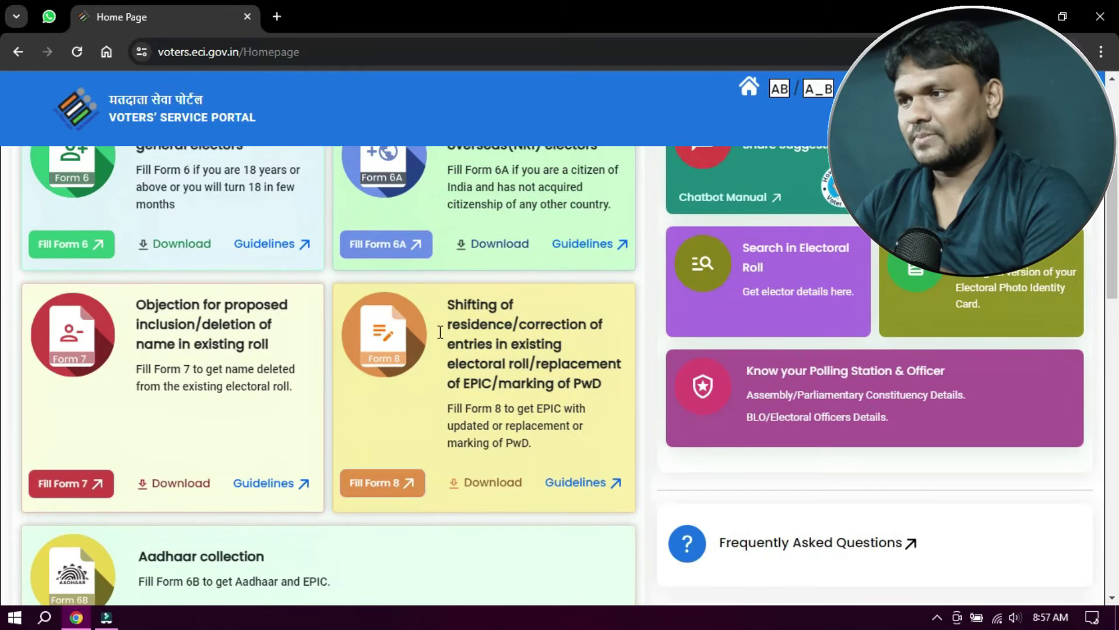
{"action": "left_click", "coordinate": [388, 484]}
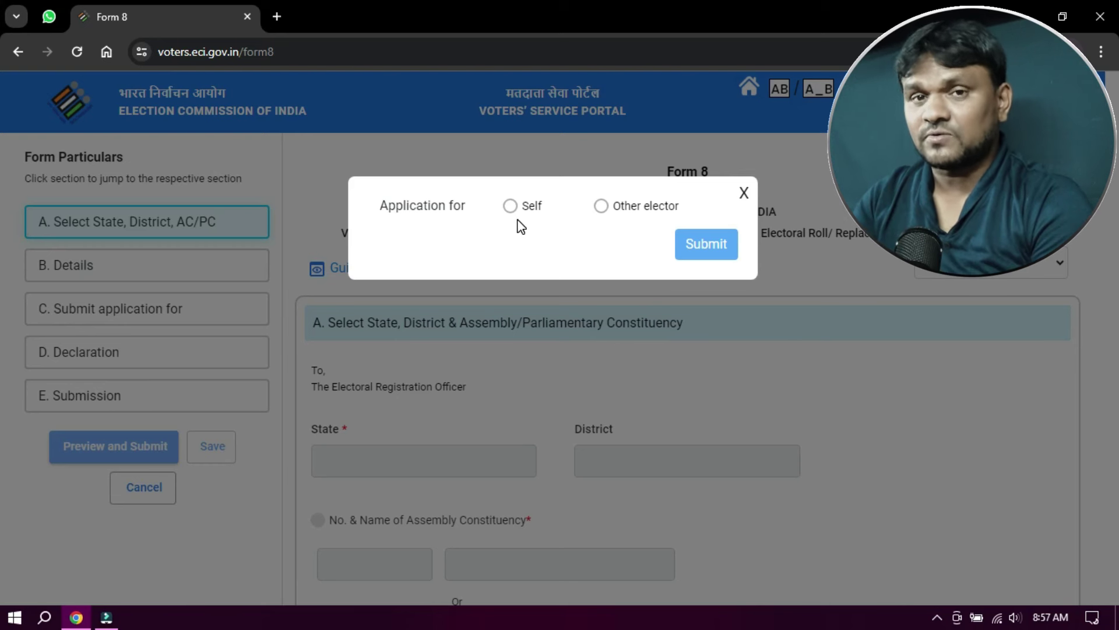
{"action": "left_click", "coordinate": [602, 207]}
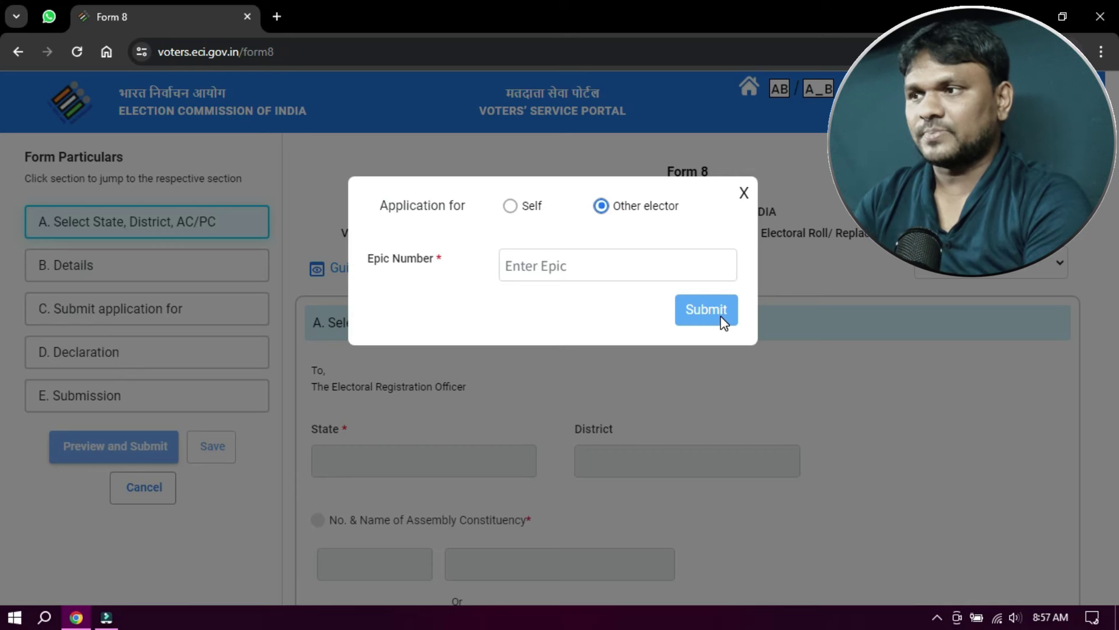
- Fetch and confirm the elector's record by EPIC number, choosing Issue of Replacement EPIC without correction
{"action": "left_click", "coordinate": [510, 207]}
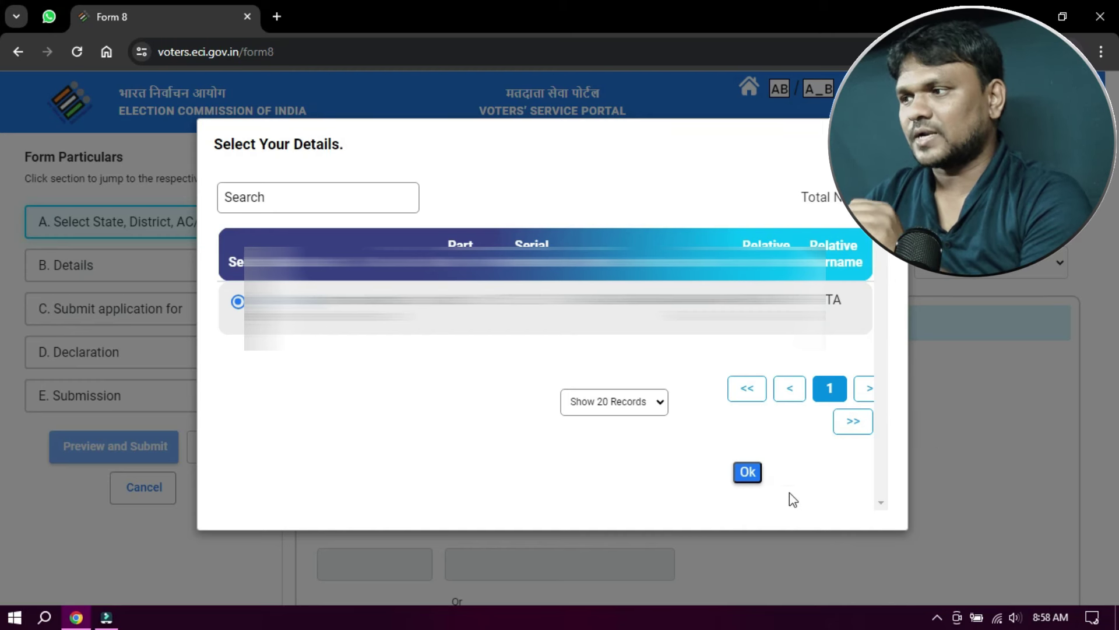
{"action": "left_click", "coordinate": [750, 471]}
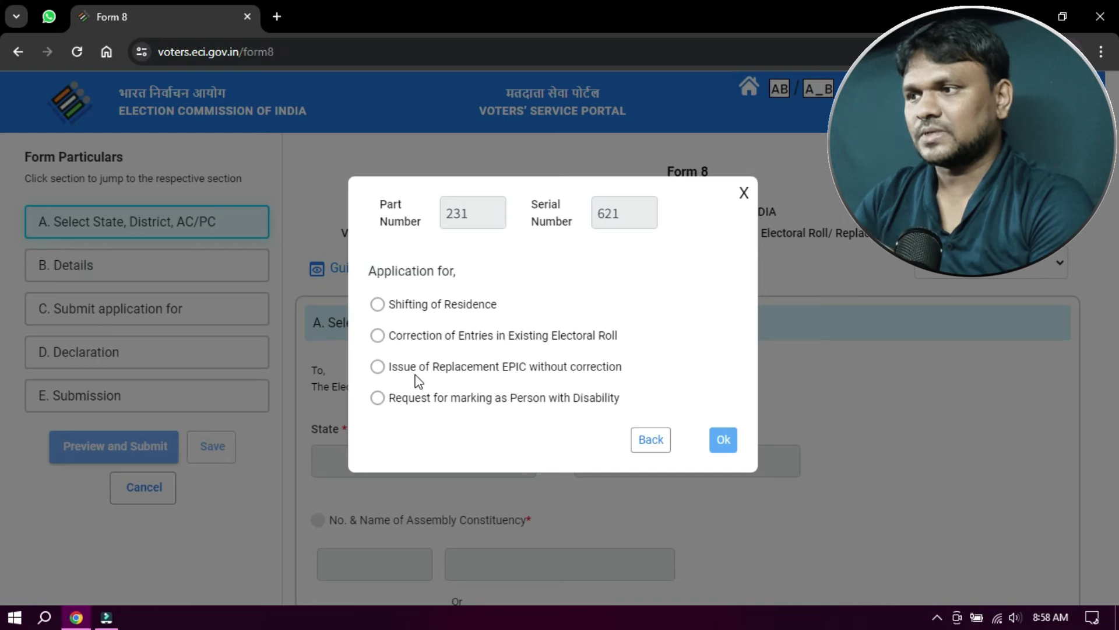
{"action": "left_click", "coordinate": [378, 367]}
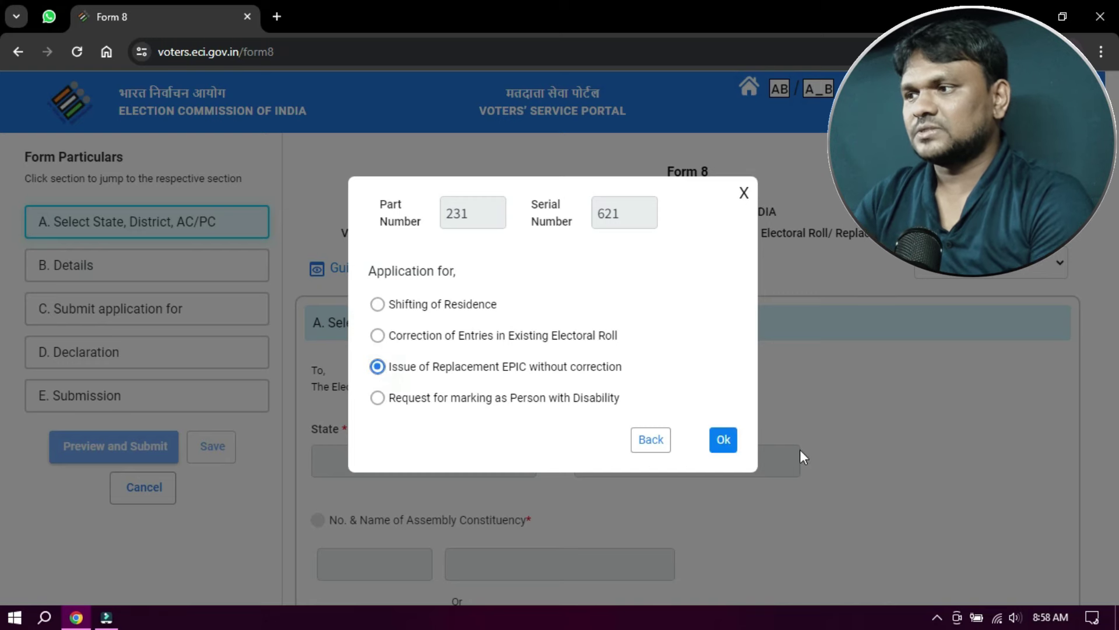
- Confirm the application type and accept the State/District/AC section (Narsipatnam, 34) and details
{"action": "left_click", "coordinate": [723, 440]}
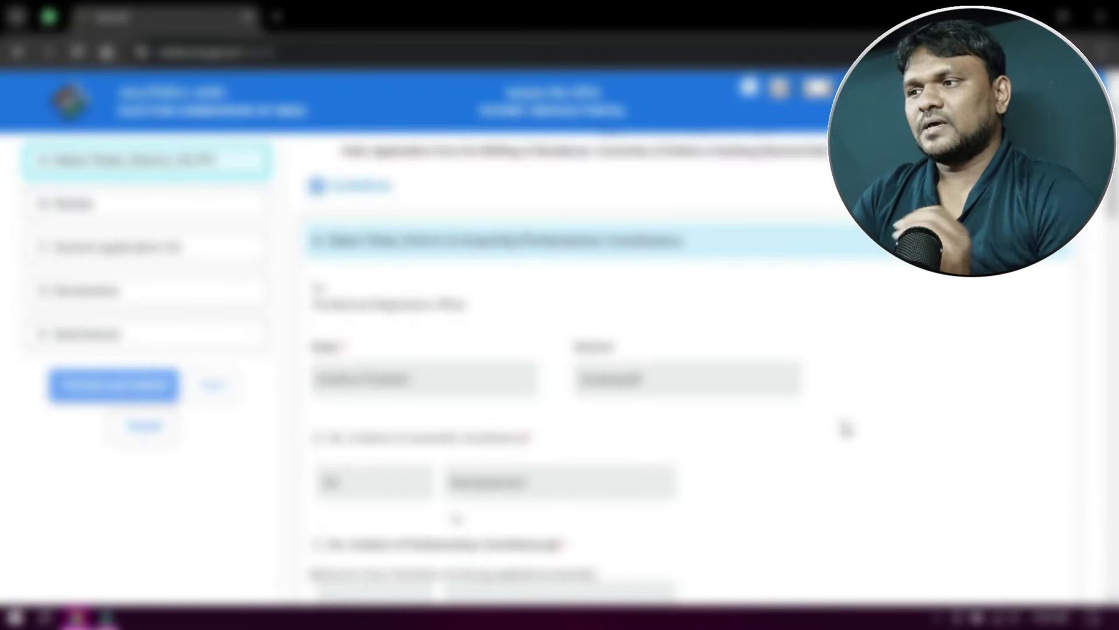
{"action": "scroll", "coordinate": [846, 429], "scroll_direction": "down", "scroll_amount": 10}
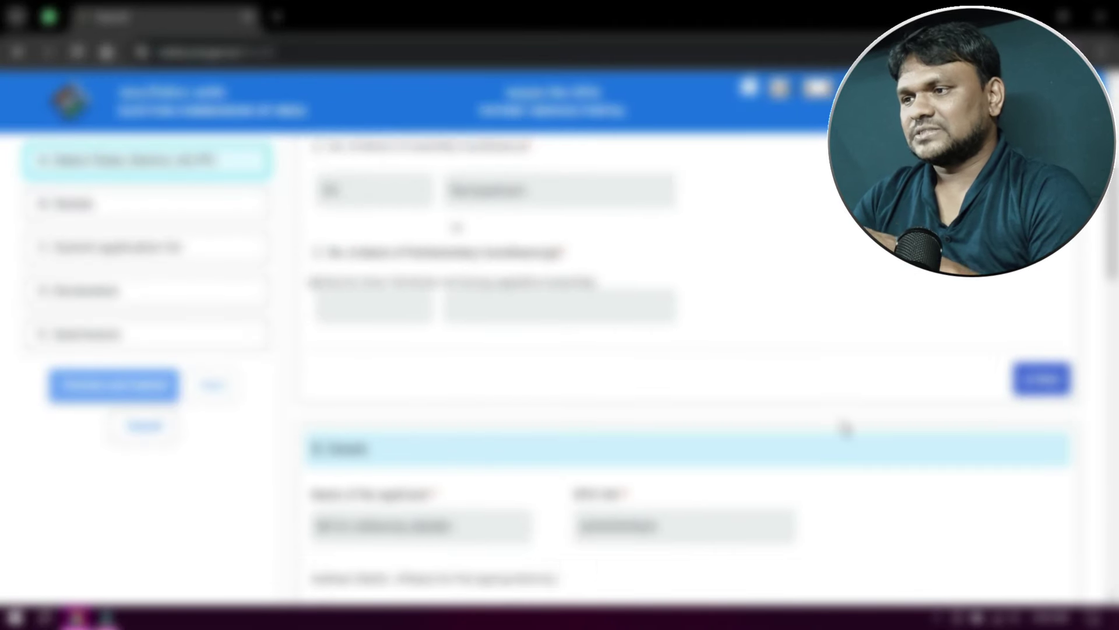
{"action": "scroll", "coordinate": [845, 429], "scroll_direction": "down", "scroll_amount": 8}
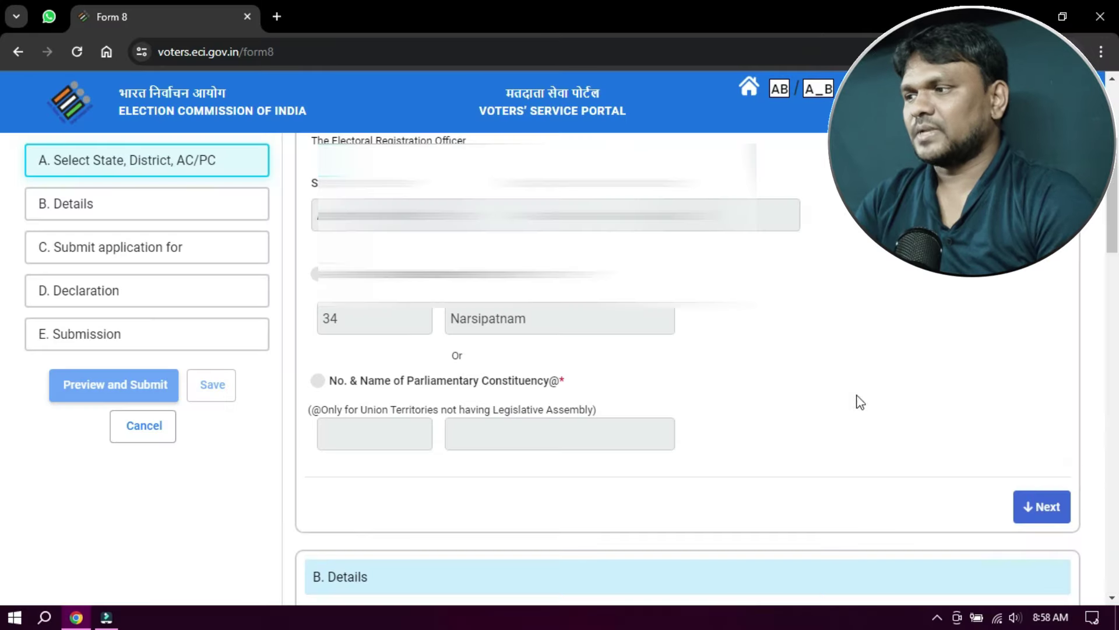
{"action": "left_click", "coordinate": [1040, 505]}
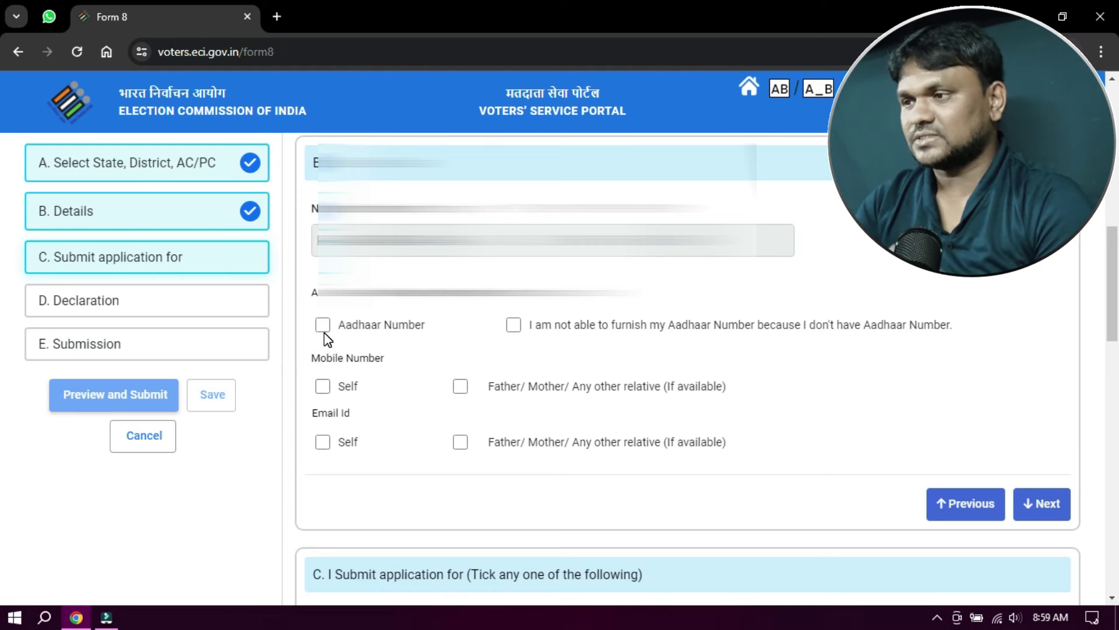
- Advance Form 8 to the Application for issue of Replacement EPIC section
{"action": "left_click", "coordinate": [1042, 504]}
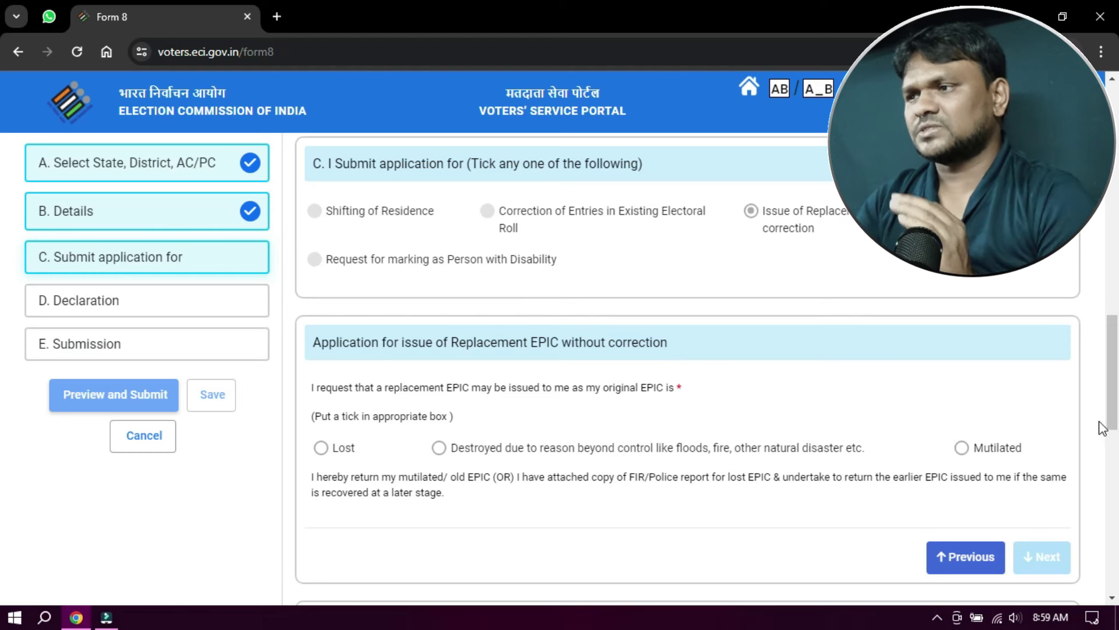
- Mark the original EPIC as destroyed rather than lost and move to the Declaration
{"action": "left_click", "coordinate": [321, 450]}
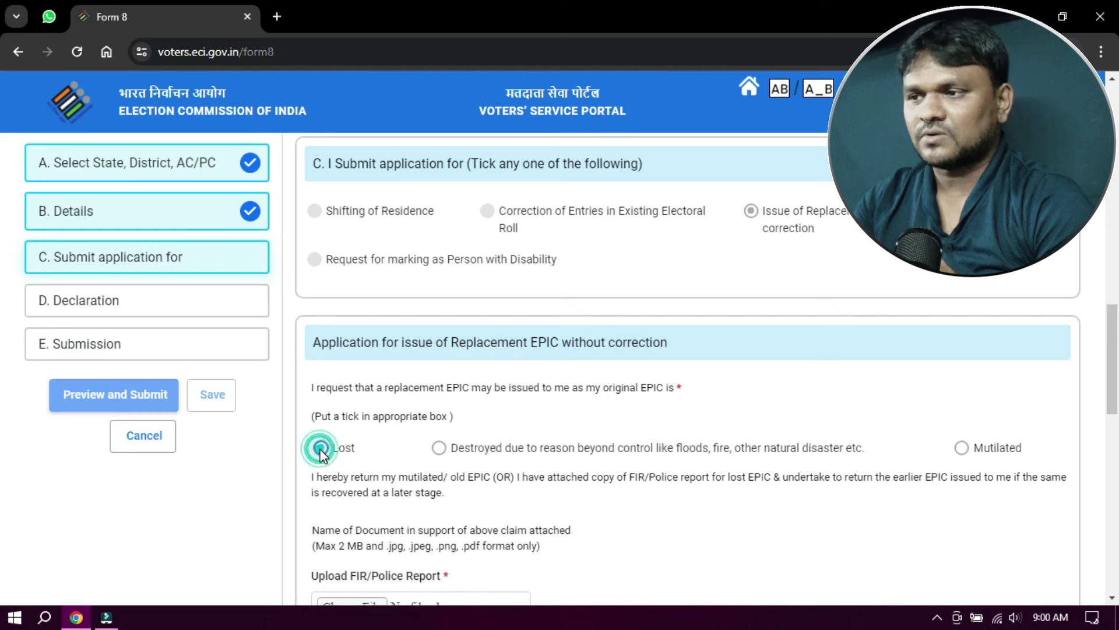
{"action": "scroll", "coordinate": [561, 498], "scroll_direction": "down", "scroll_amount": 1}
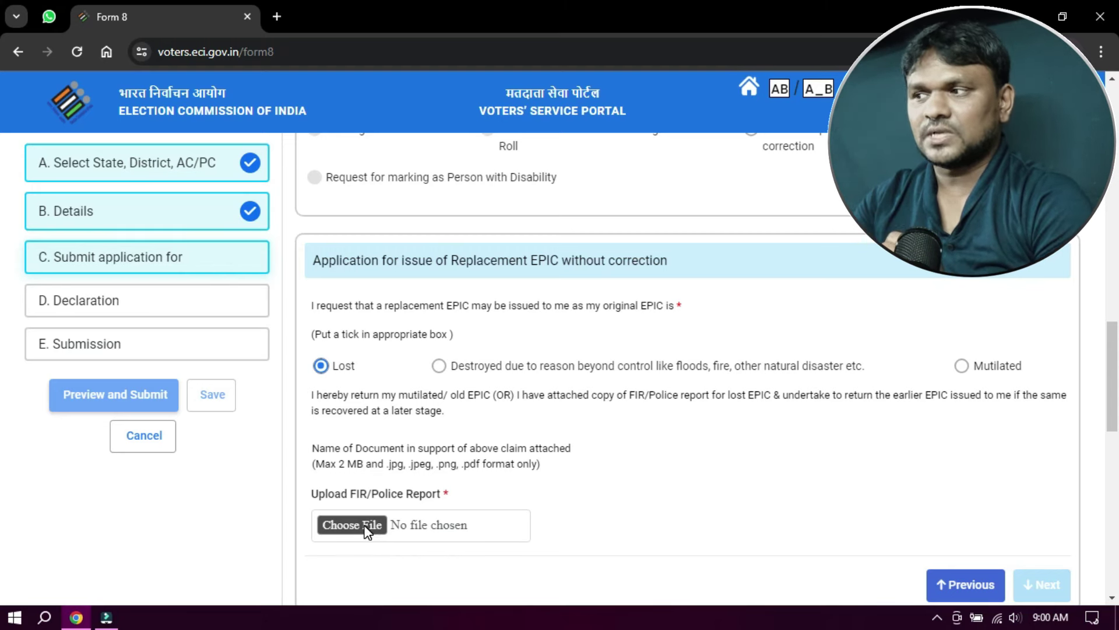
{"action": "left_click", "coordinate": [439, 366]}
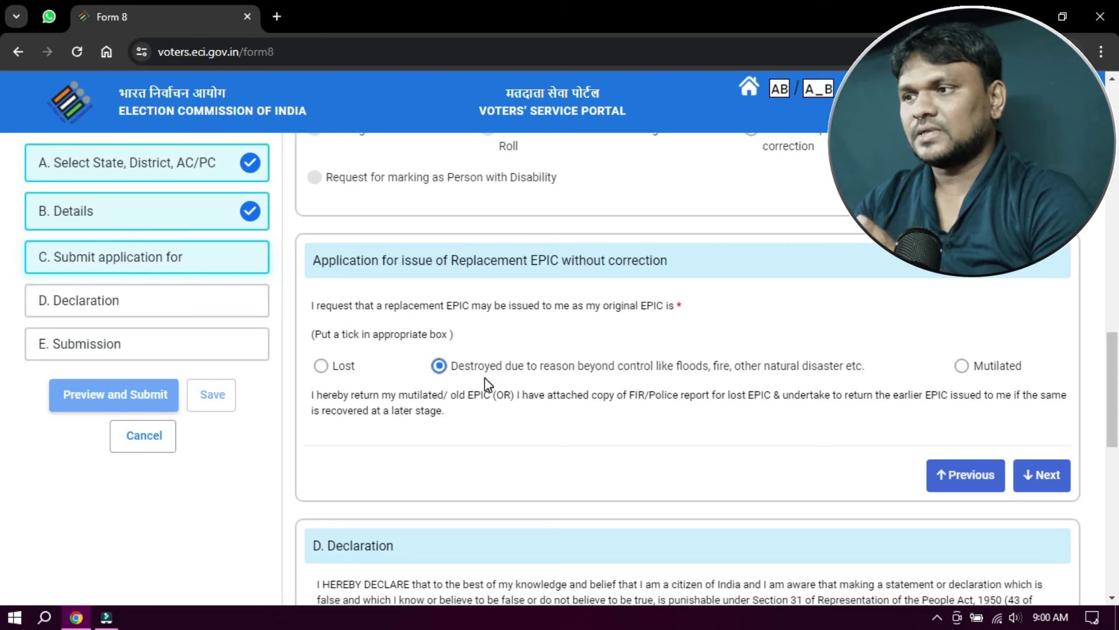
{"action": "scroll", "coordinate": [525, 379], "scroll_direction": "down", "scroll_amount": 5}
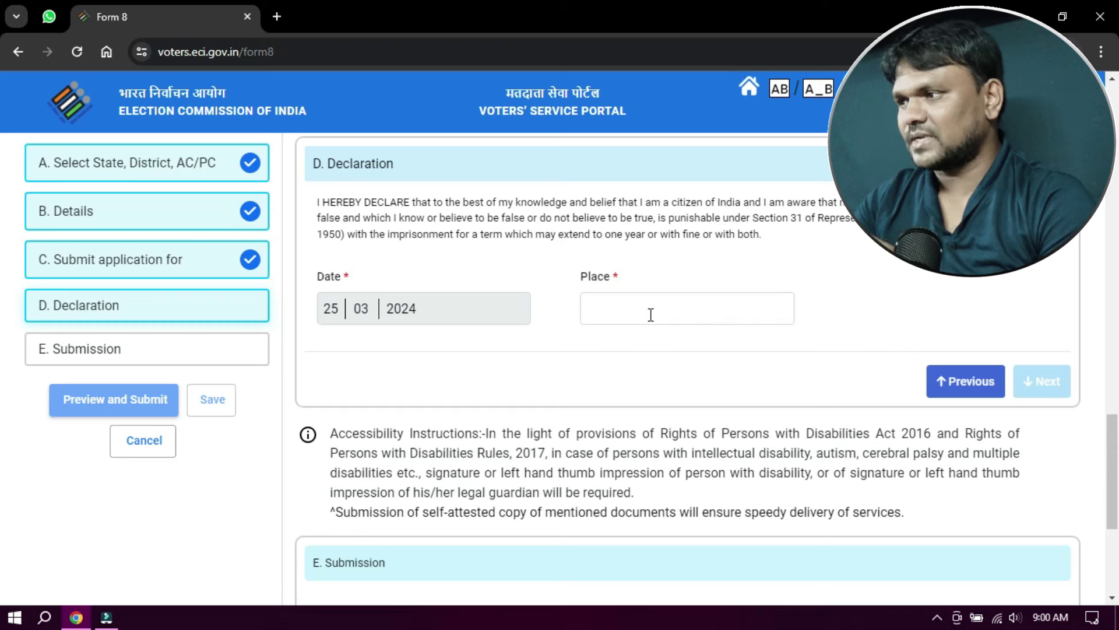
- Complete the declaration, enter the captcha, and review the Form 8 preview
{"action": "left_click", "coordinate": [1056, 382]}
{"action": "left_click", "coordinate": [464, 452]}
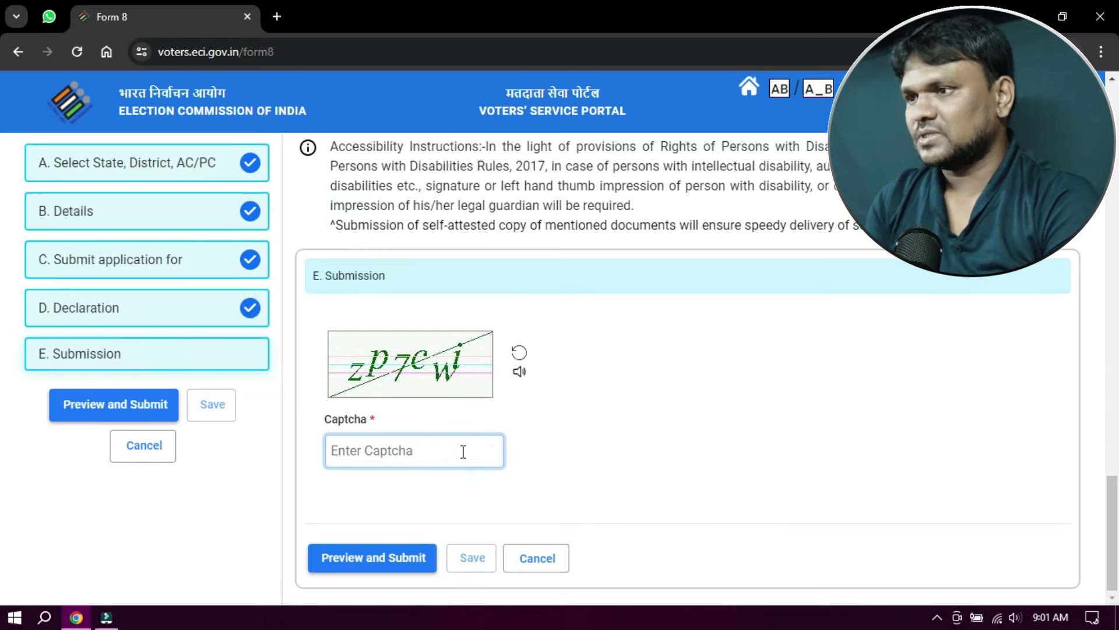
{"action": "type", "text": "zp7cwi"}
{"action": "left_click", "coordinate": [354, 558]}
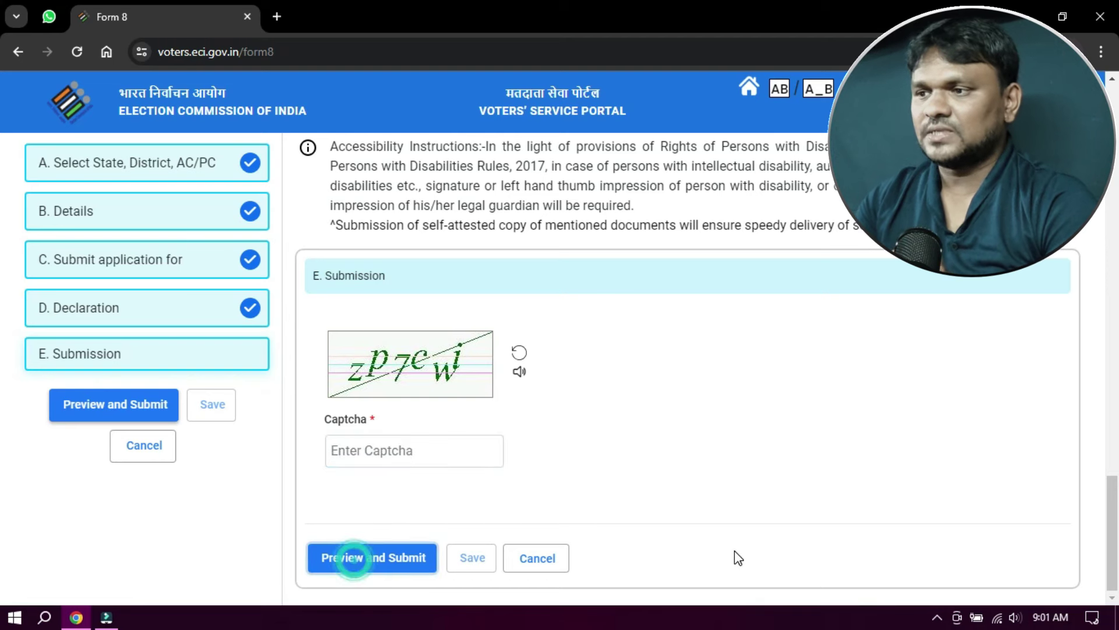
{"action": "scroll", "coordinate": [734, 407], "scroll_direction": "down", "scroll_amount": 6}
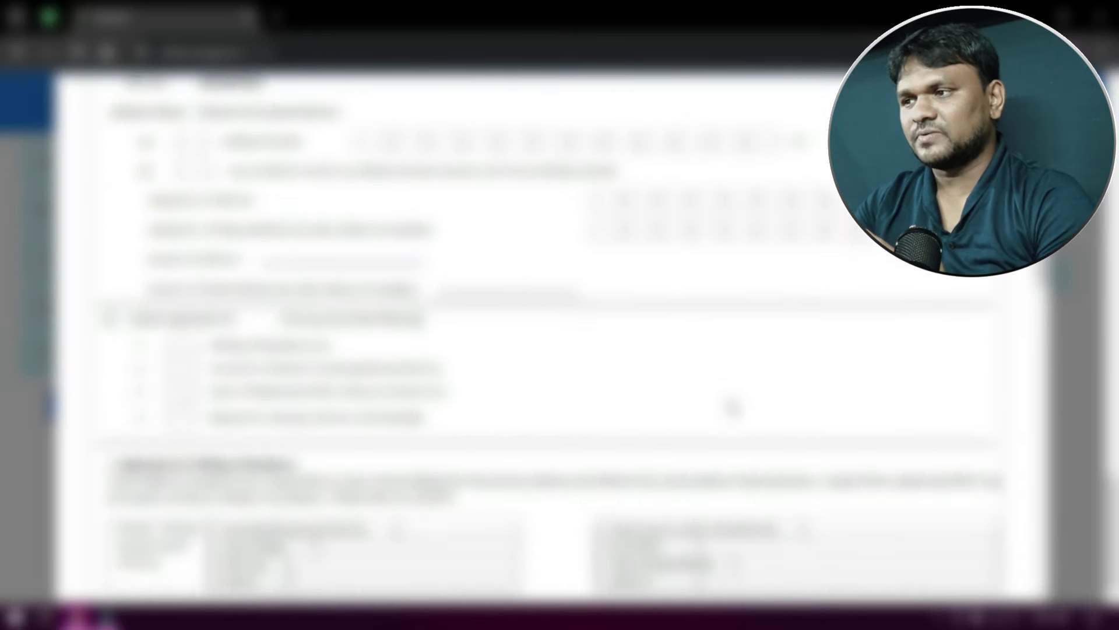
{"action": "scroll", "coordinate": [733, 407], "scroll_direction": "down", "scroll_amount": 8}
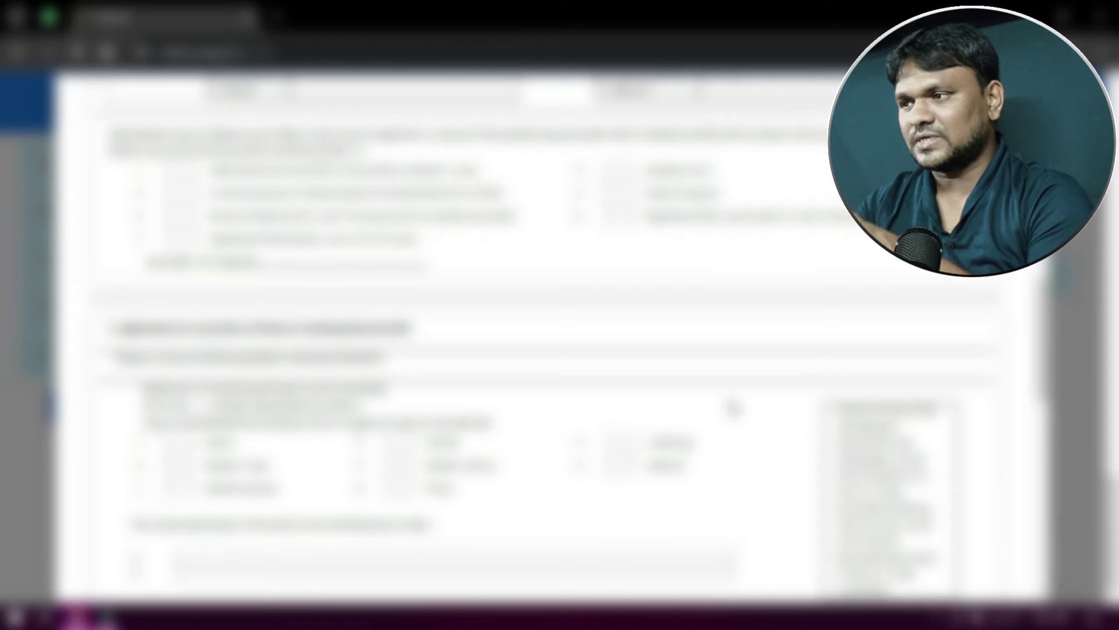
{"action": "scroll", "coordinate": [733, 408], "scroll_direction": "down", "scroll_amount": 3}
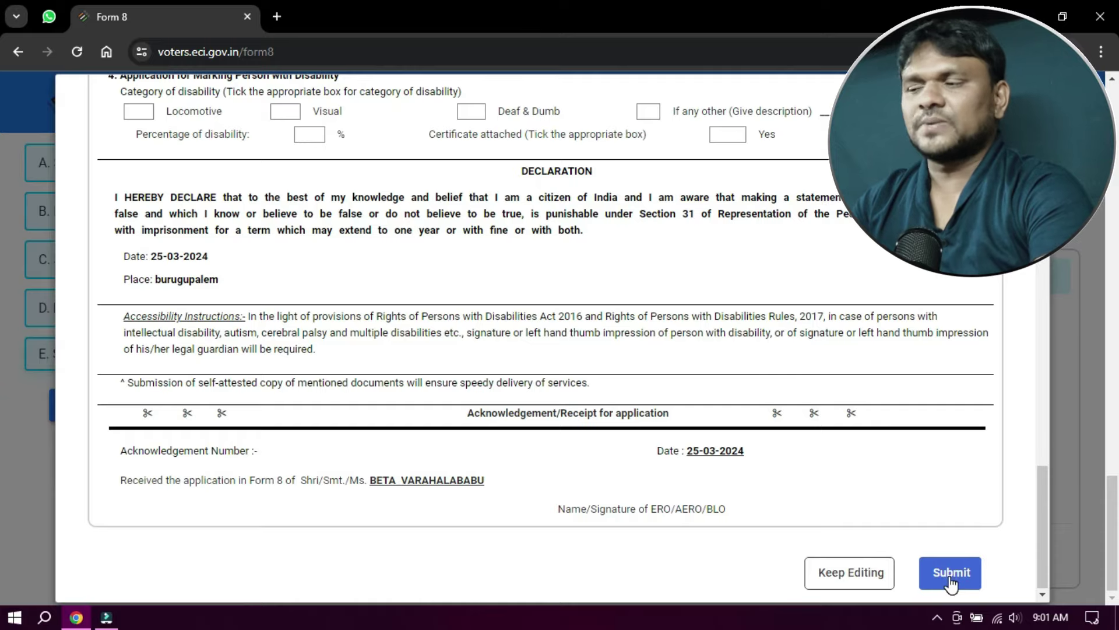
- Submit Form 8, confirm Yes, and download the submission acknowledgement
{"action": "left_click", "coordinate": [950, 574]}
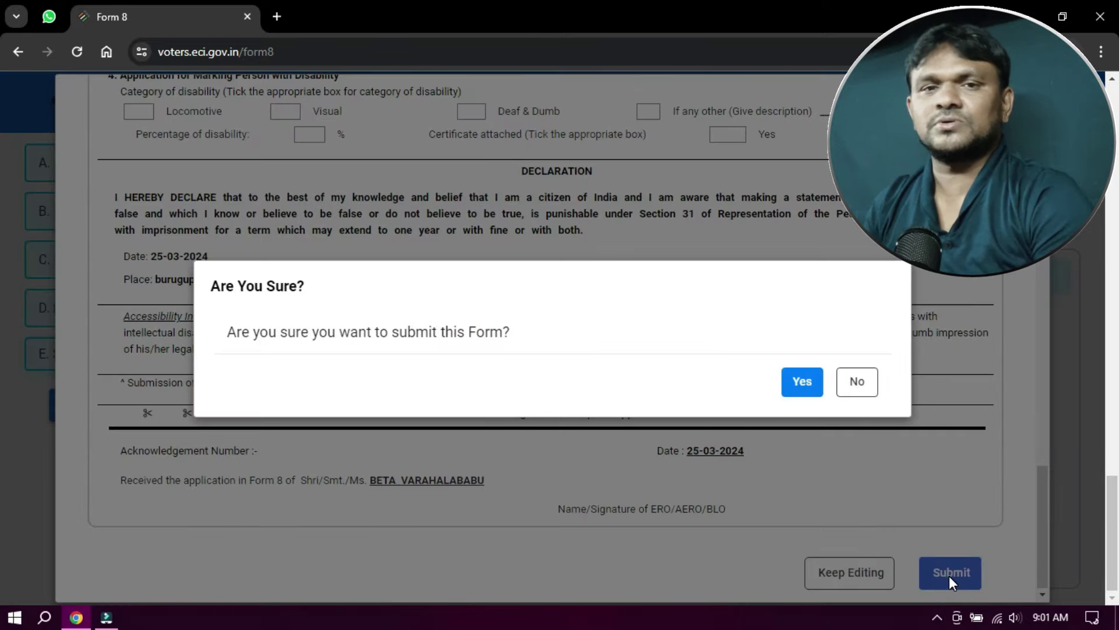
{"action": "left_click", "coordinate": [798, 378]}
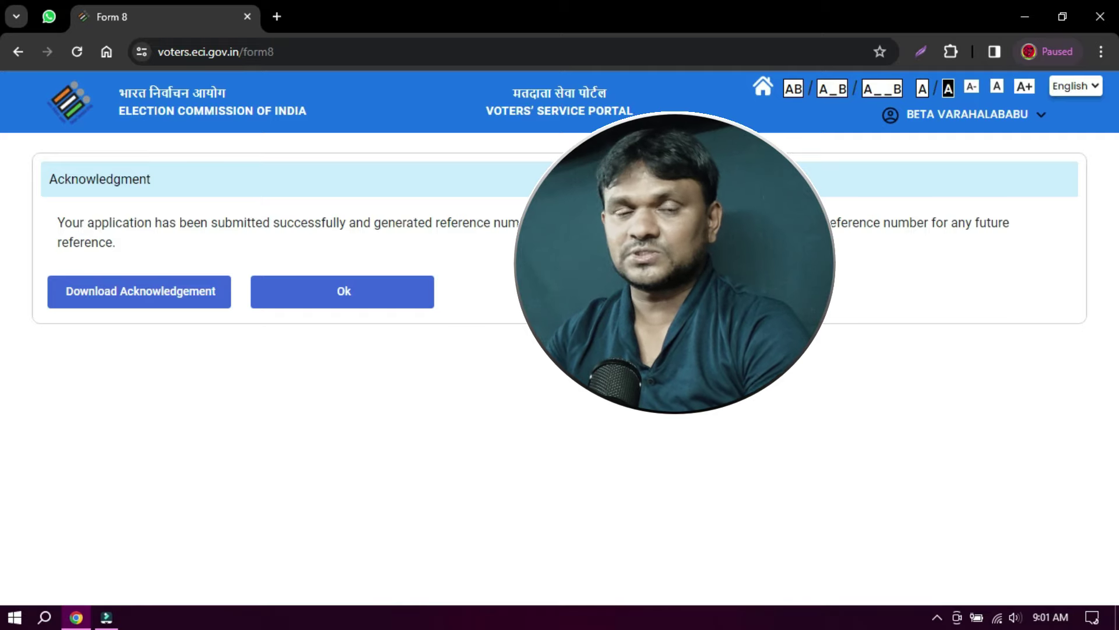
{"action": "left_click", "coordinate": [143, 302]}
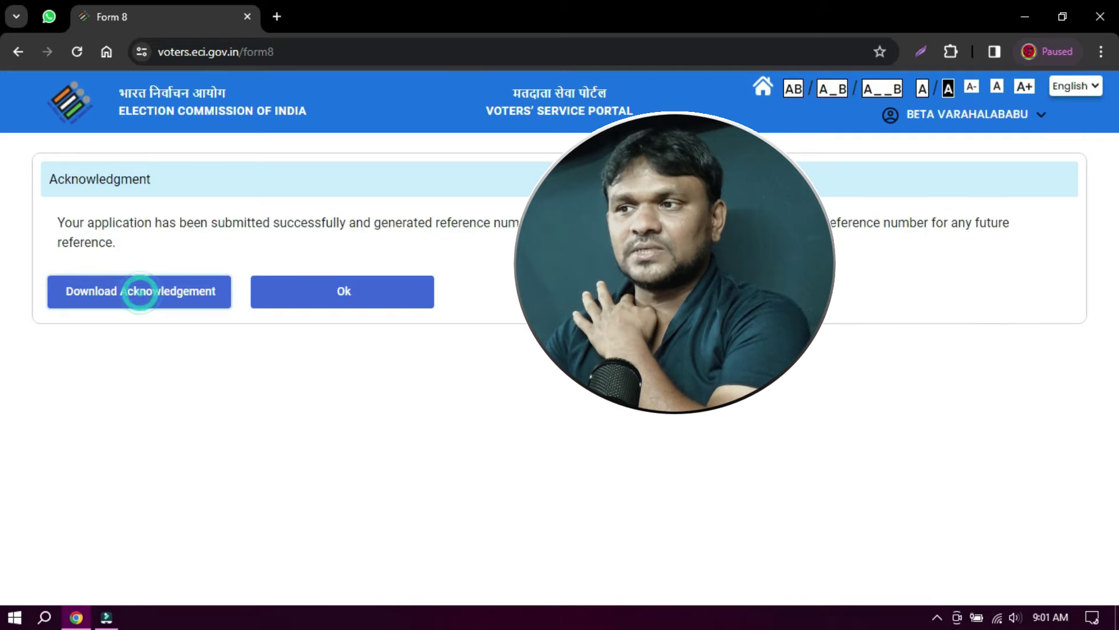